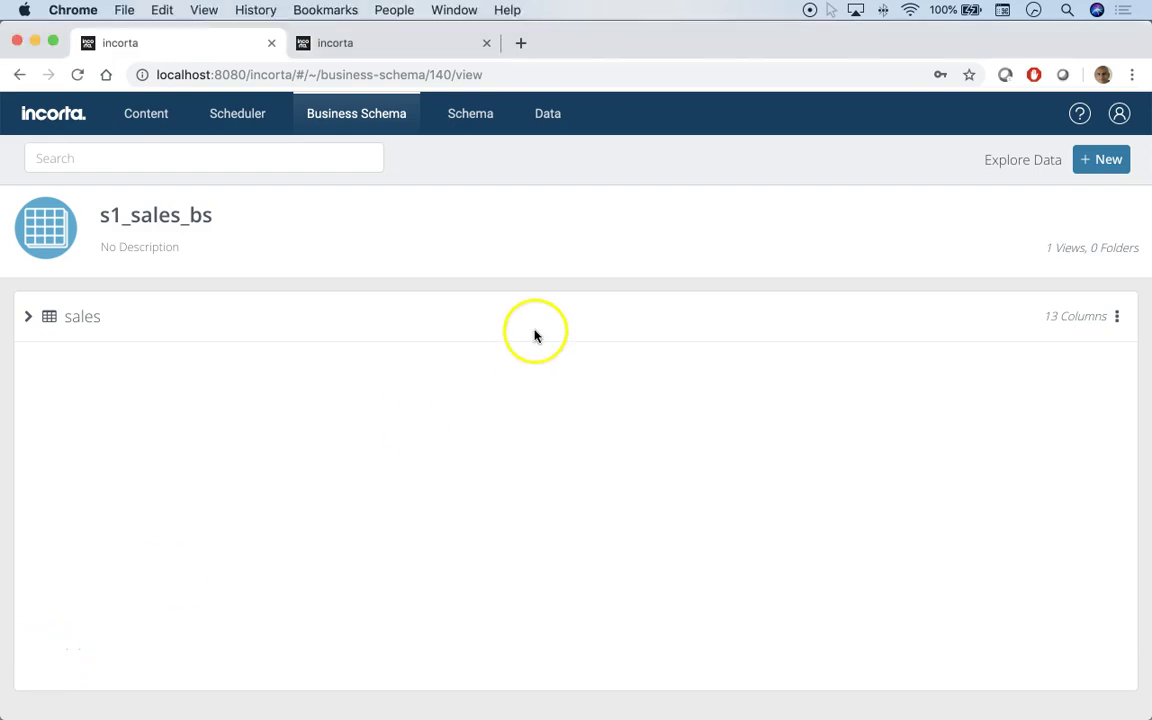
Step: Expand the sales table in the s1_sales_bs business schema to list its 13 columns
left_click(92, 316)
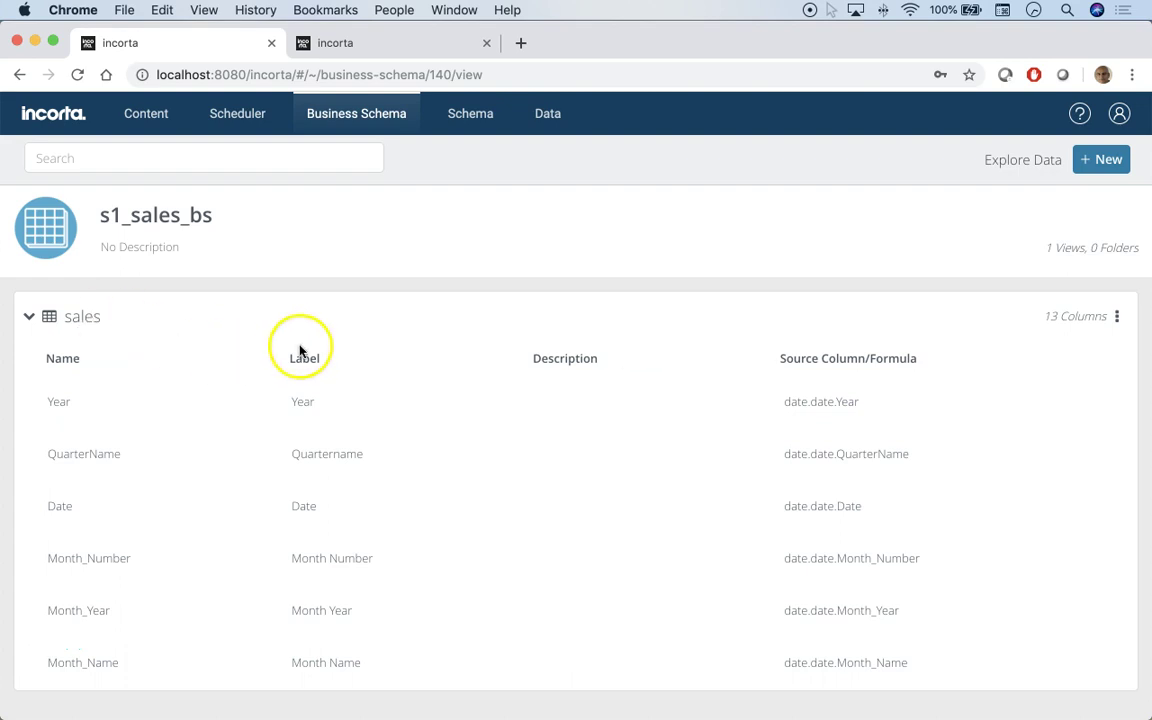
Step: Start exploring the s1_sales_bs data as an aggregated table visualization
left_click(1022, 160)
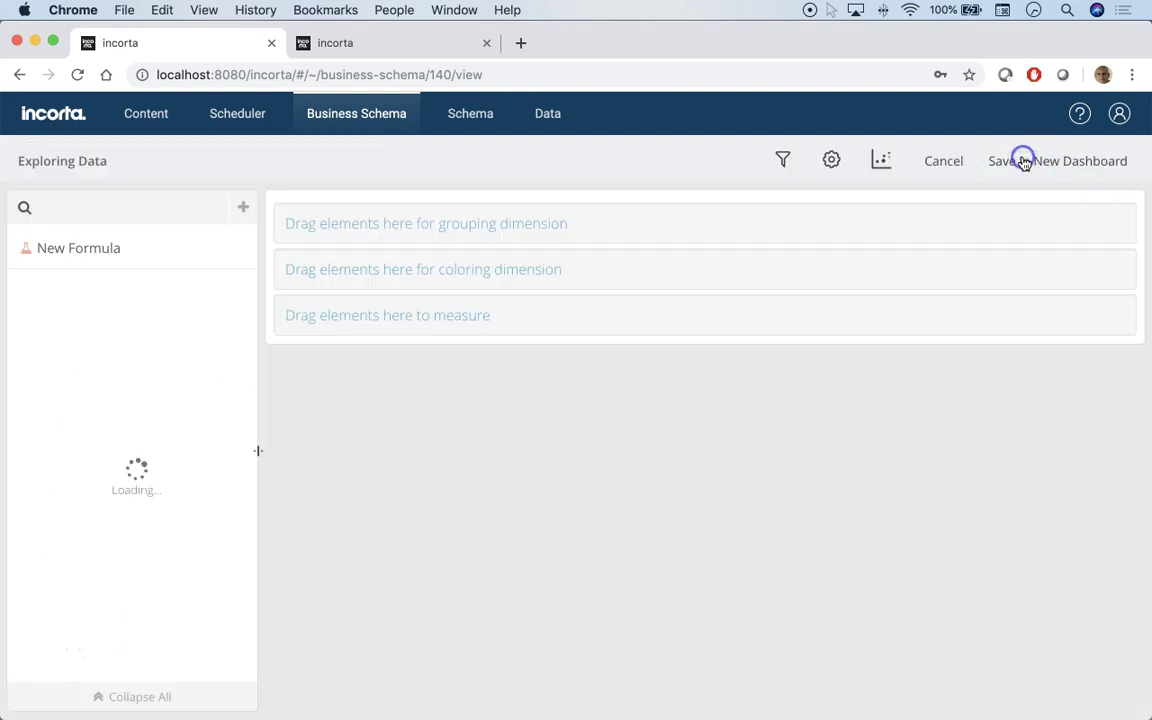
left_click(882, 163)
left_click(487, 338)
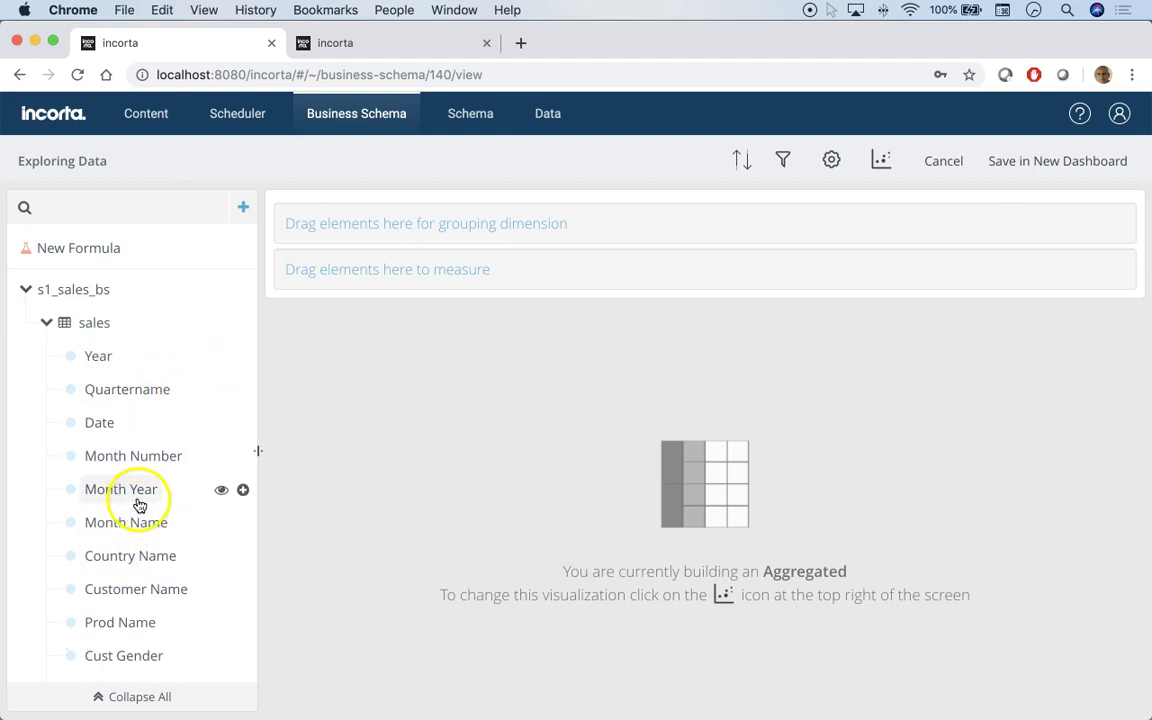
scroll(133, 462, "down", 3)
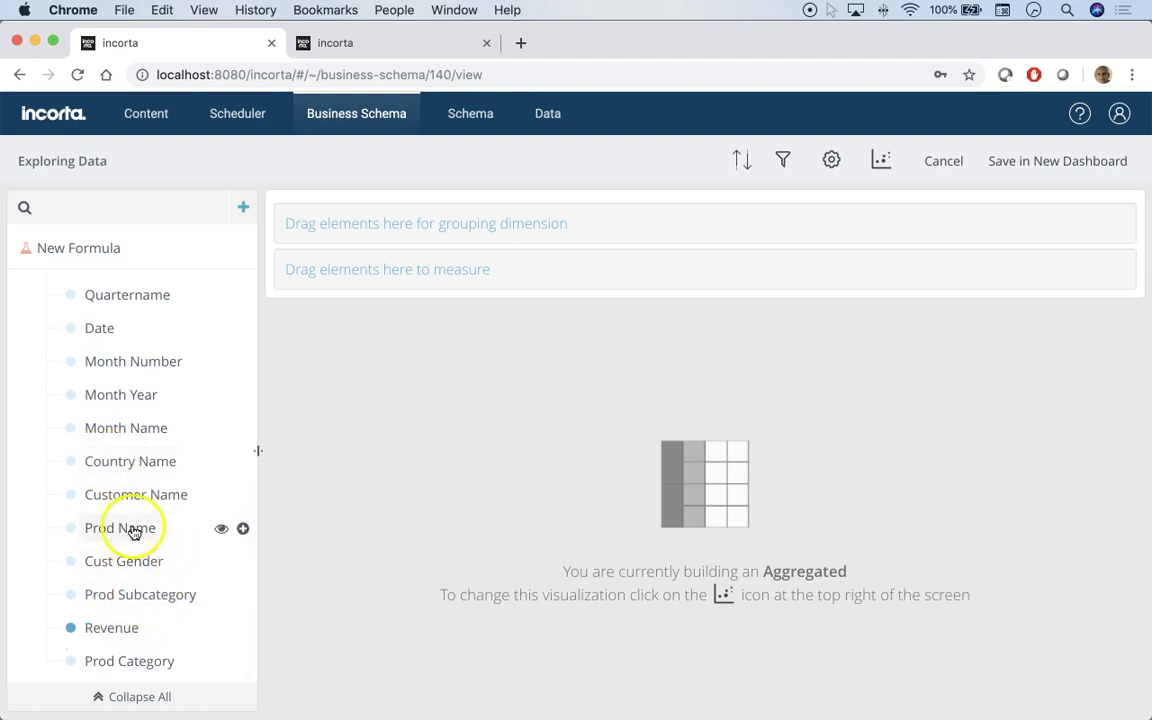
Step: Group the aggregated table by Prod Category with Revenue as its measure
left_click(93, 210)
type("cat")
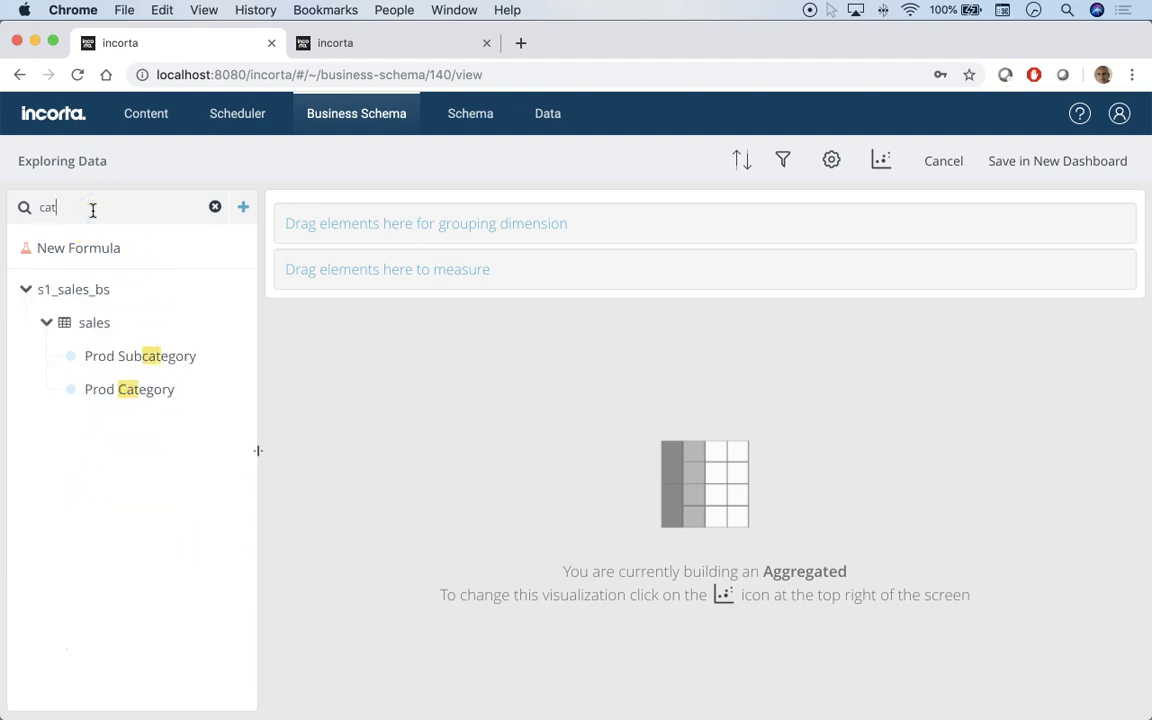
left_click_drag(141, 390, 405, 226)
double_click(47, 208)
type("rev")
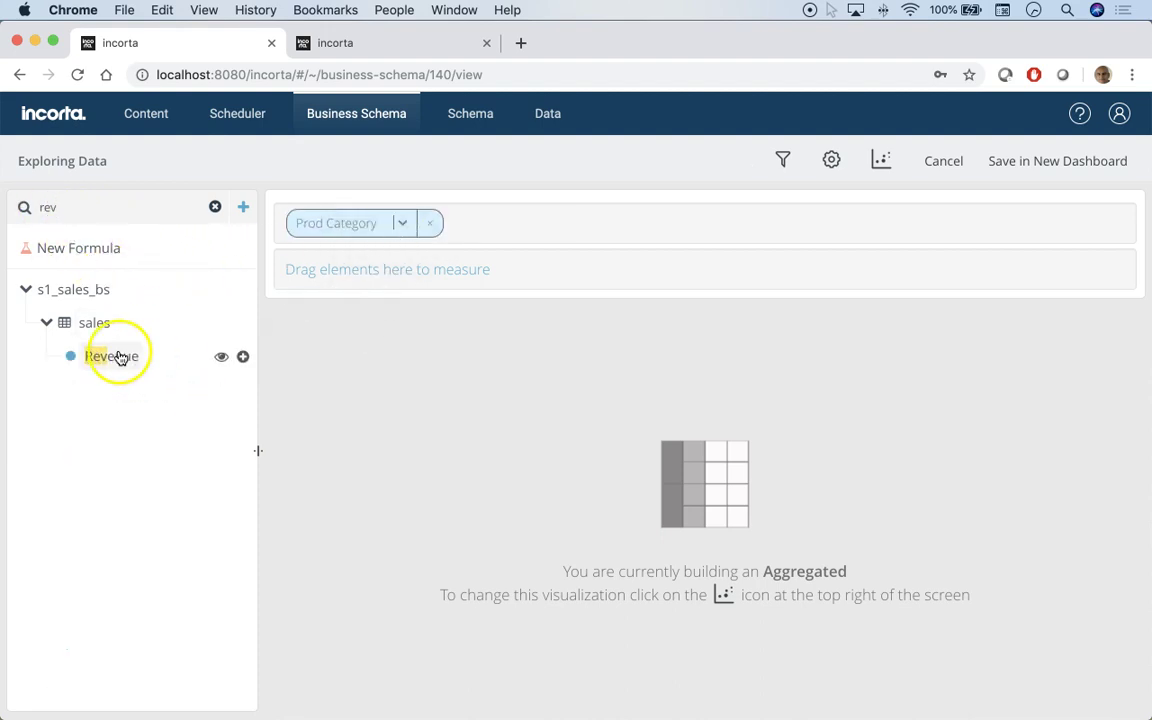
left_click_drag(121, 352, 365, 283)
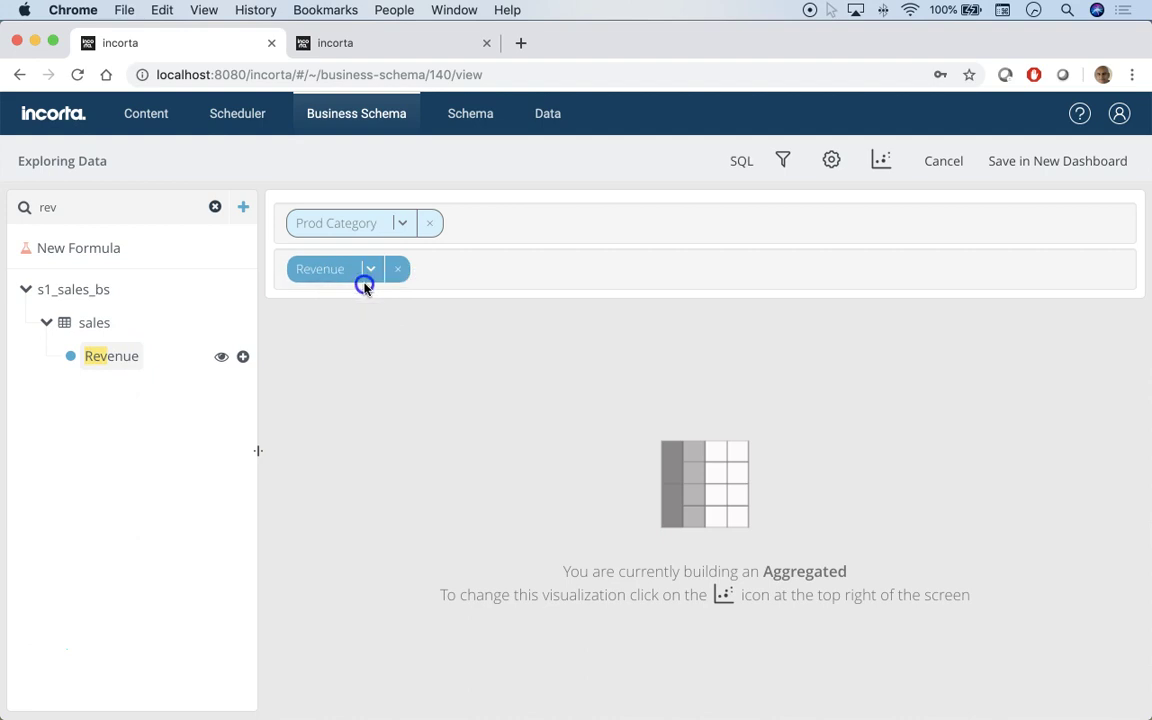
left_click(881, 160)
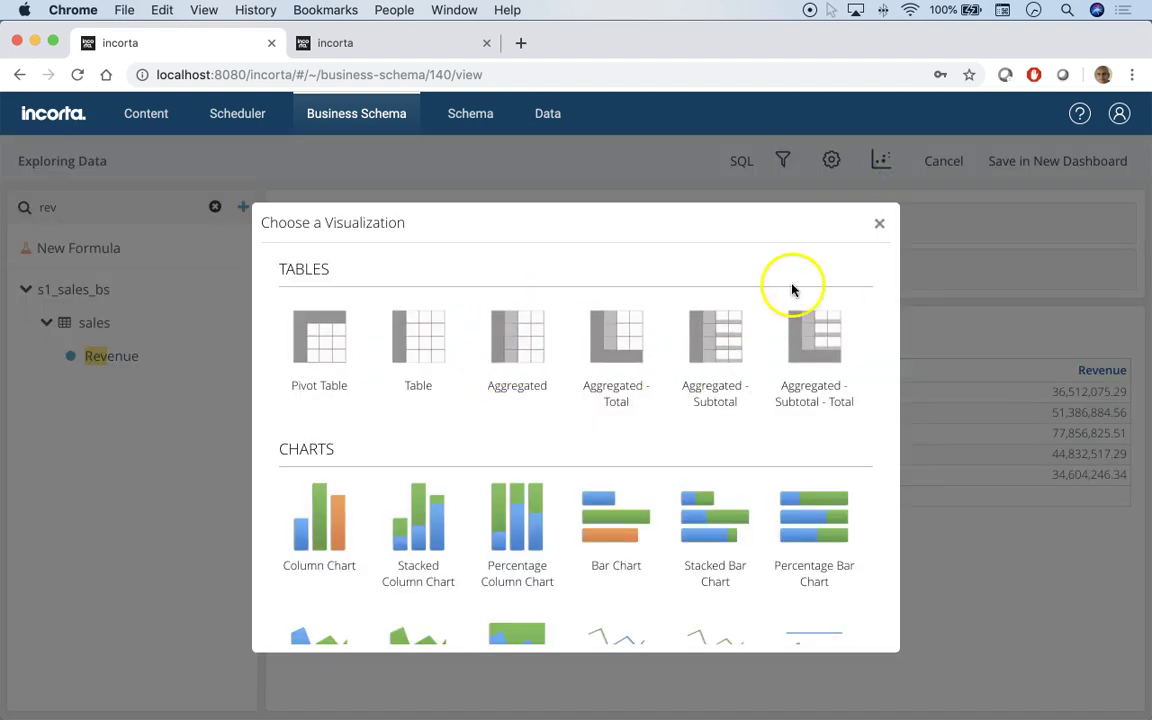
left_click(878, 229)
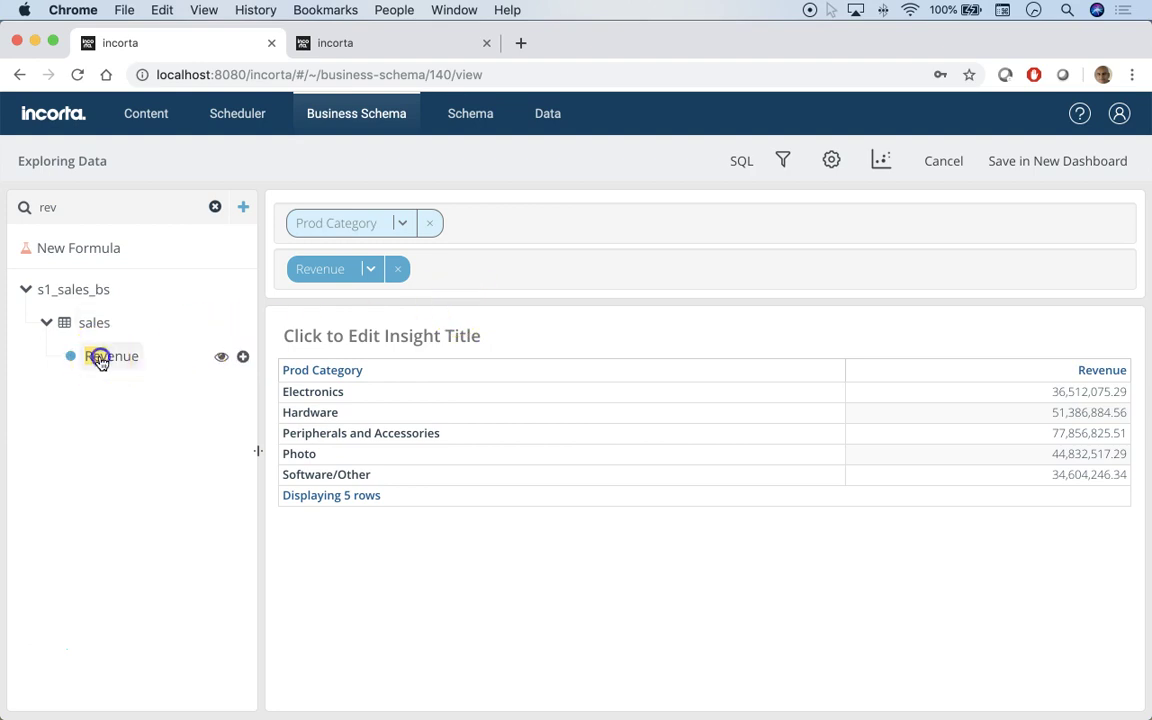
Step: Add a second Revenue measure column to the table and open its settings
left_click_drag(95, 355, 581, 276)
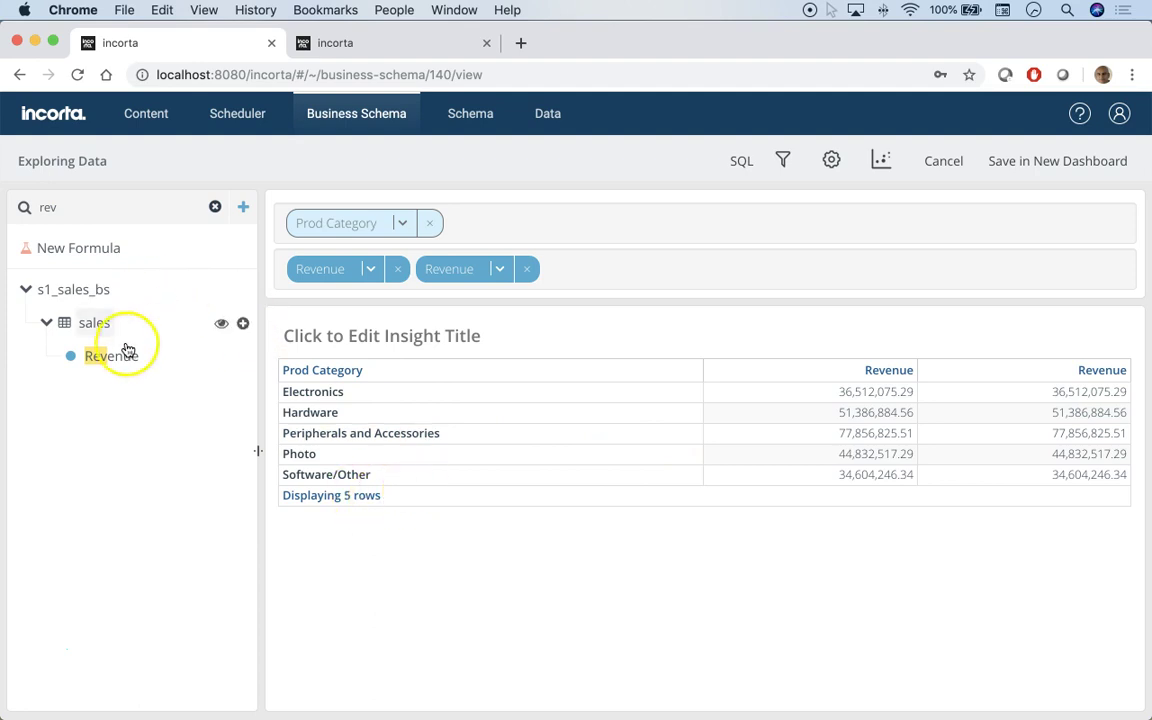
left_click(499, 271)
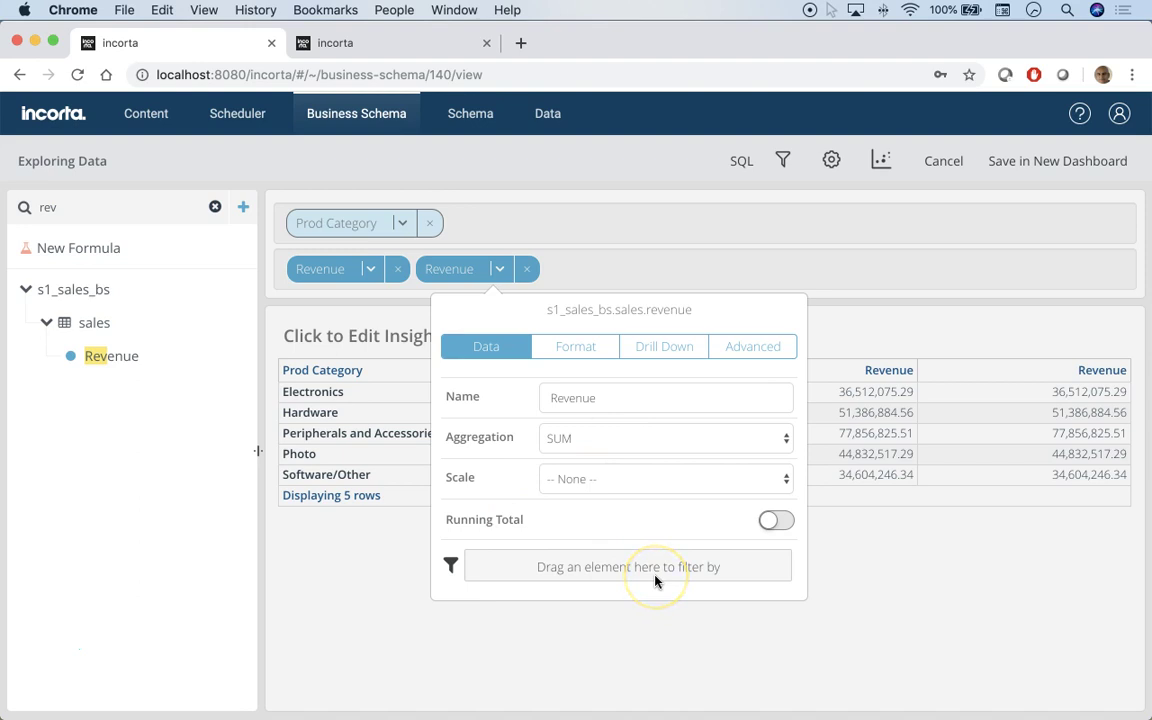
left_click(44, 207)
double_click(47, 207)
Step: Filter the second Revenue column to Year in $currentYear
type("year")
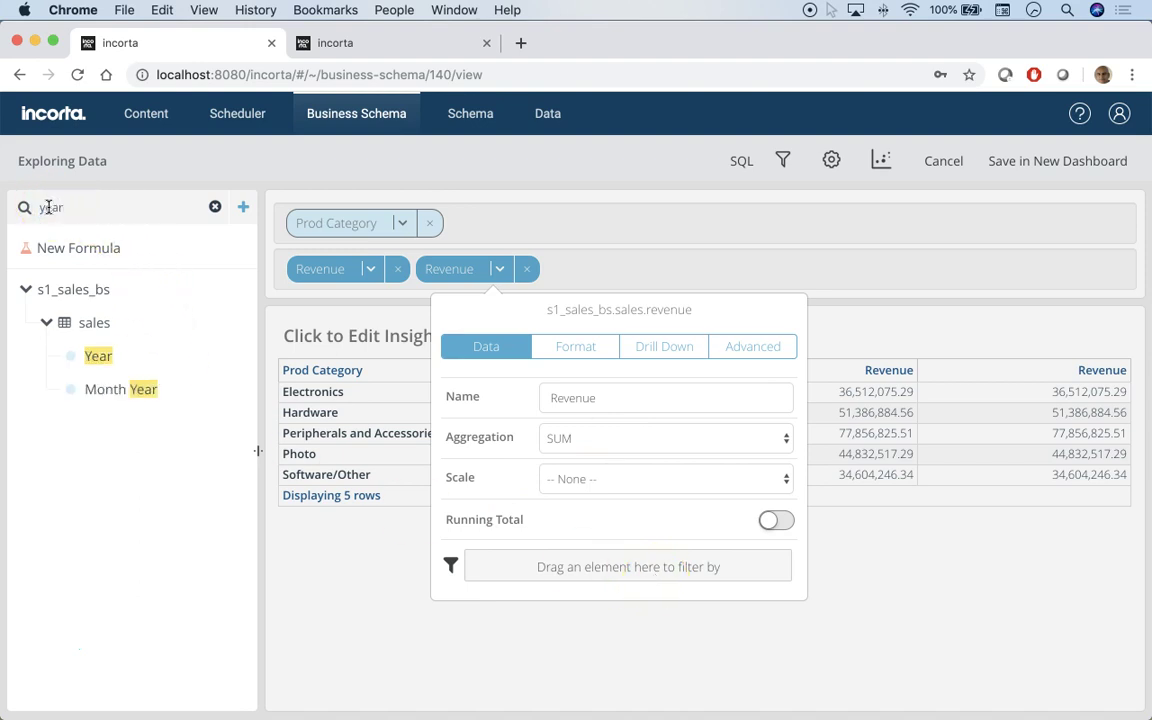
left_click_drag(98, 356, 597, 555)
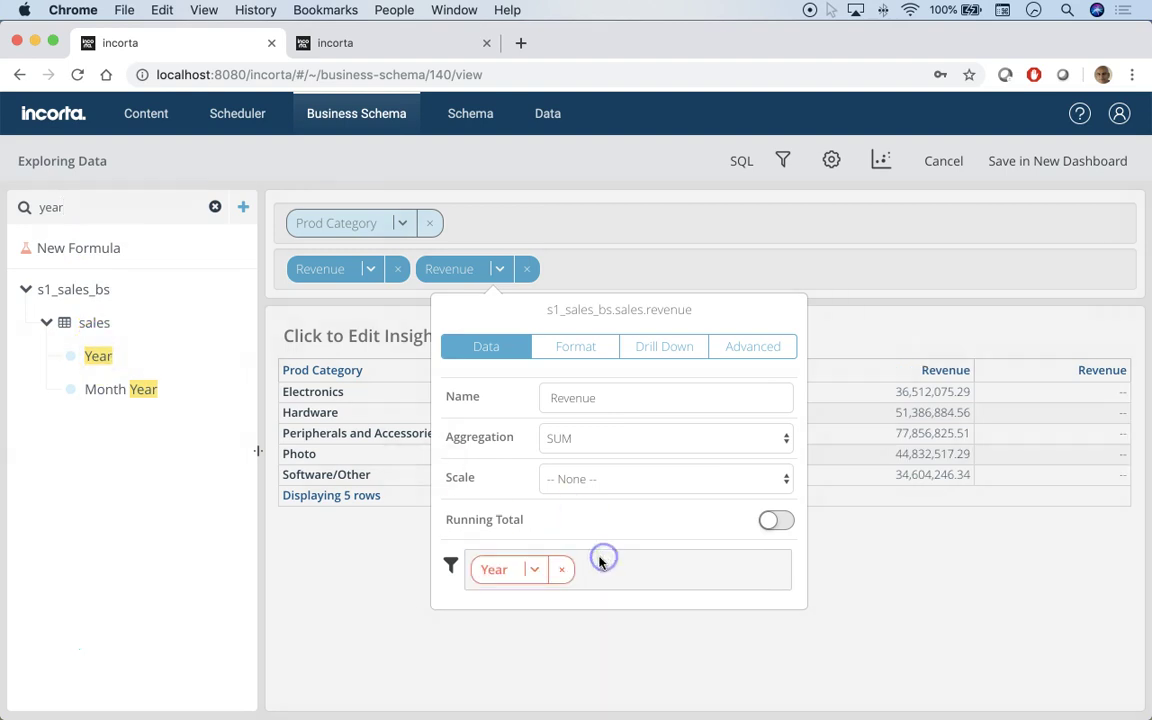
left_click(532, 570)
left_click(655, 312)
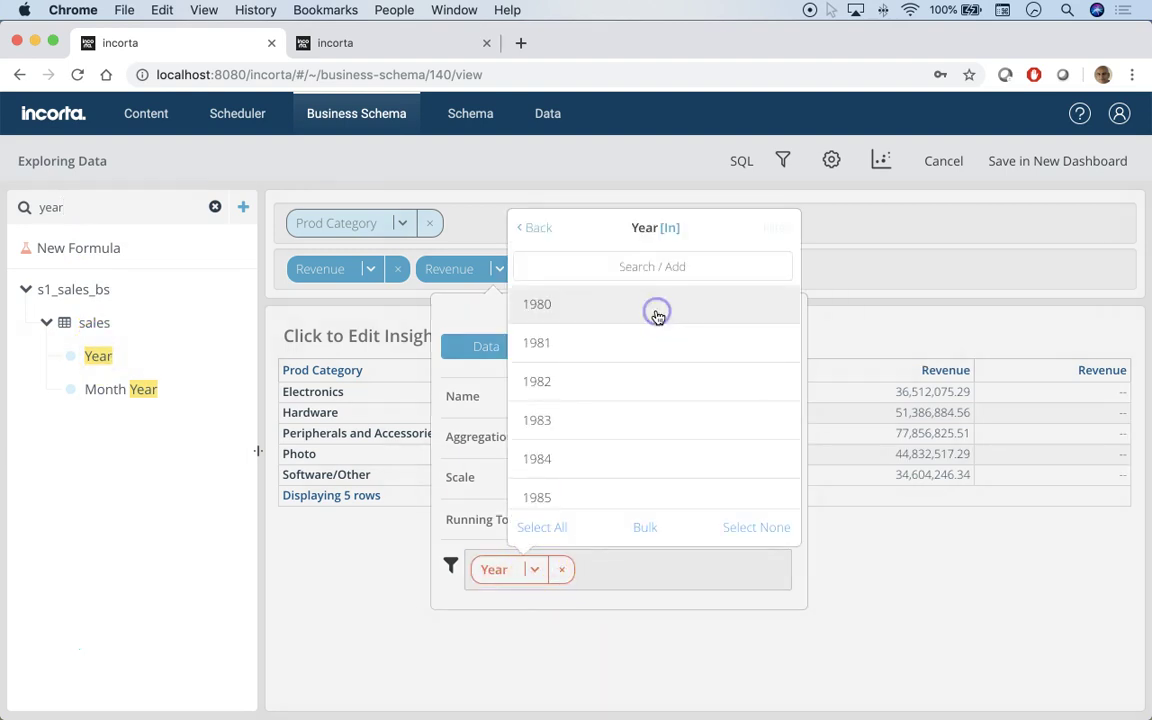
left_click(635, 267)
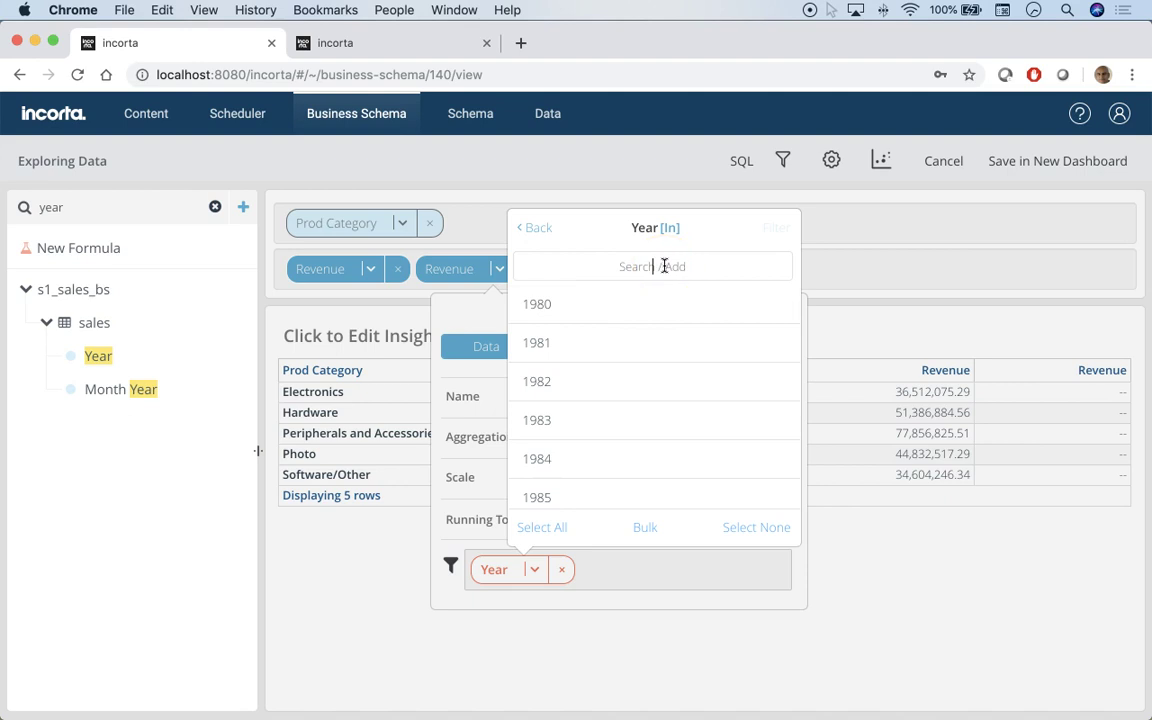
type("$curre")
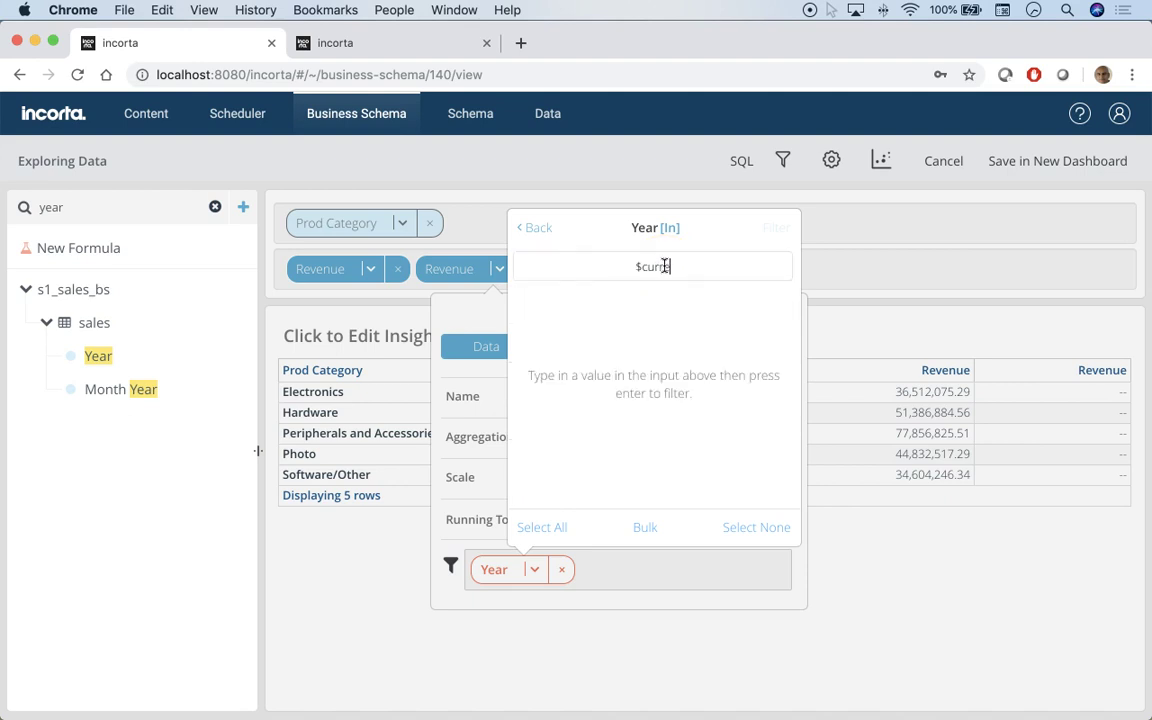
type("ntYear")
key("Return")
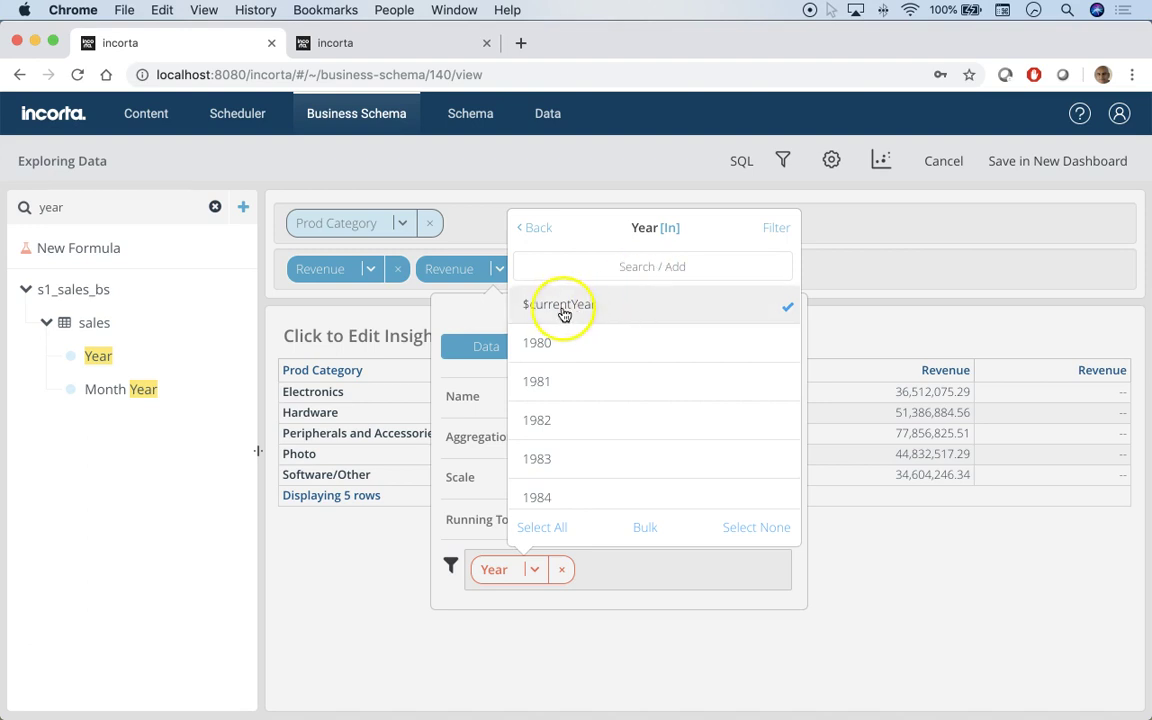
left_click(782, 229)
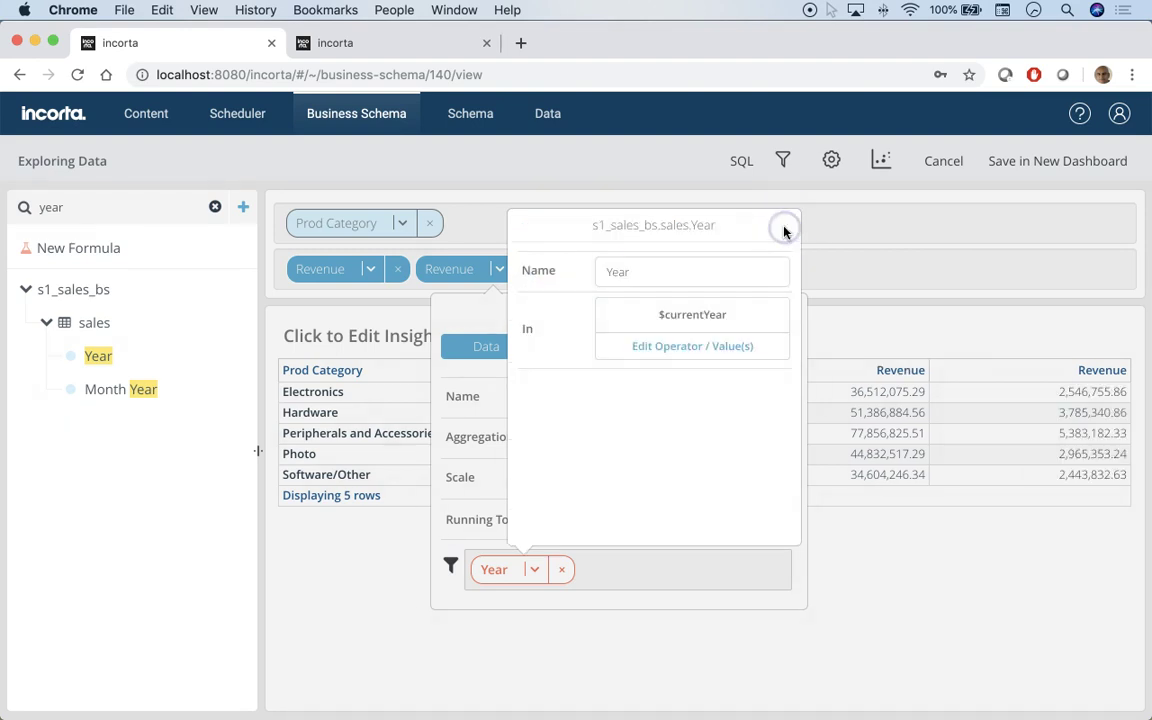
left_click(934, 561)
left_click(932, 559)
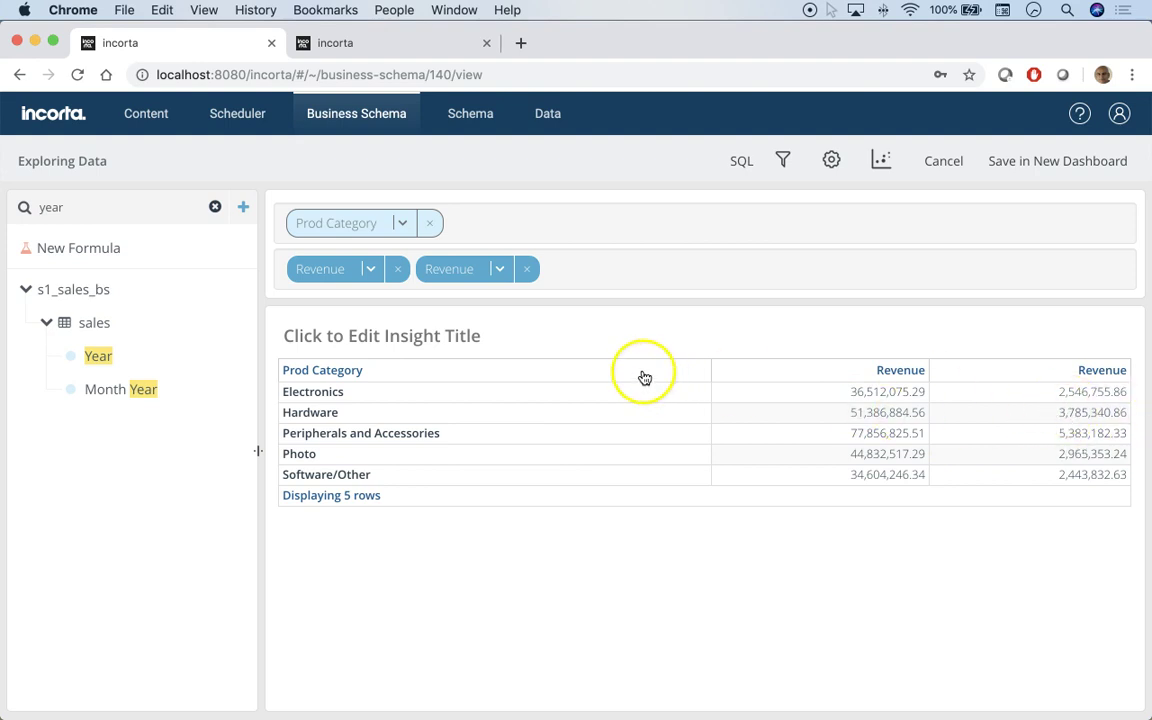
Step: Add a Date Less Than or Equals $currentDate filter to the second Revenue column
left_click(500, 270)
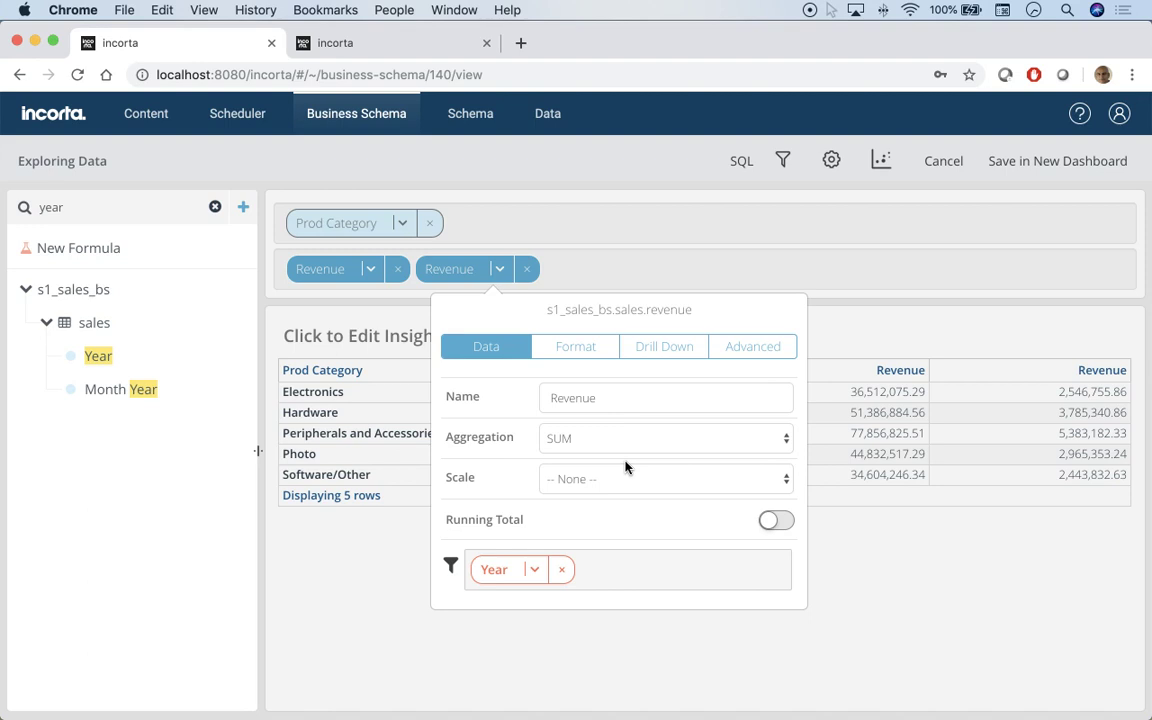
left_click(644, 480)
double_click(50, 206)
type("date")
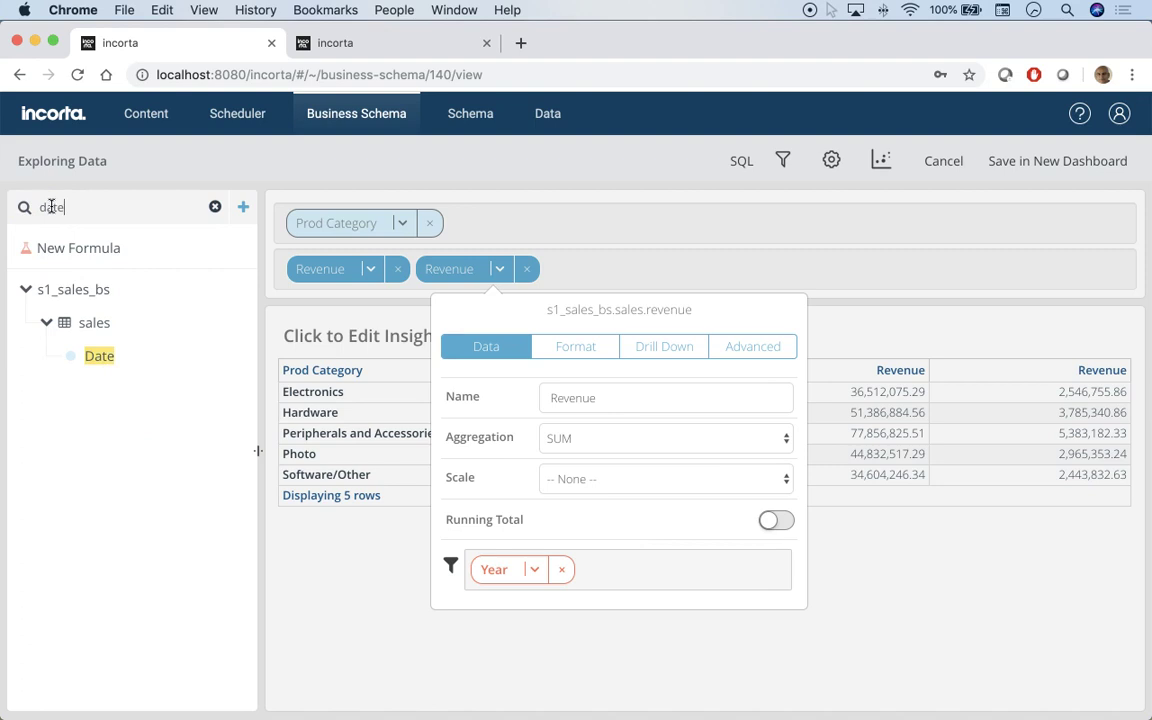
left_click_drag(92, 356, 705, 576)
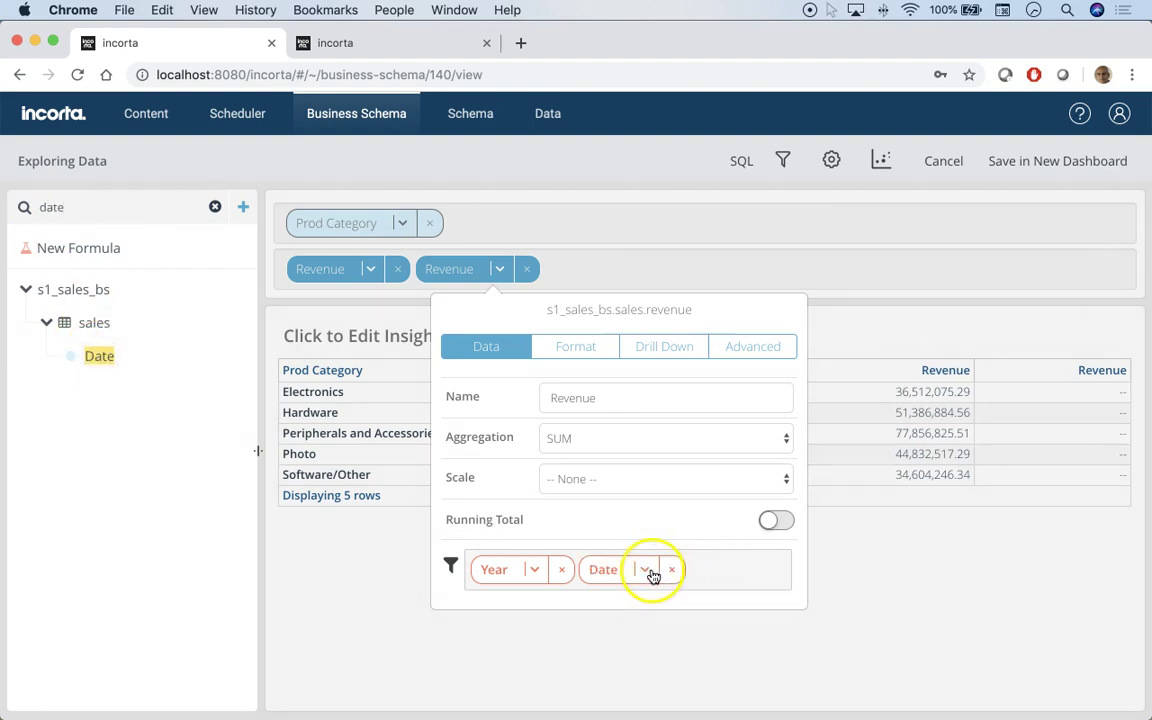
left_click(650, 574)
left_click(765, 313)
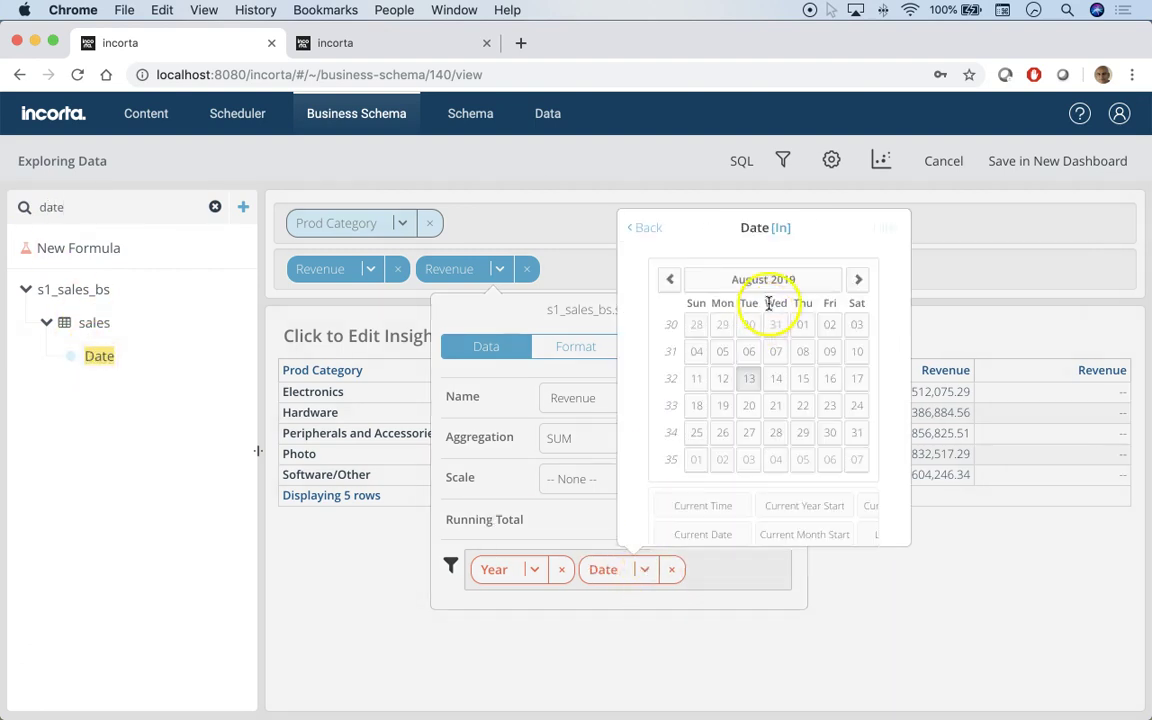
left_click(782, 230)
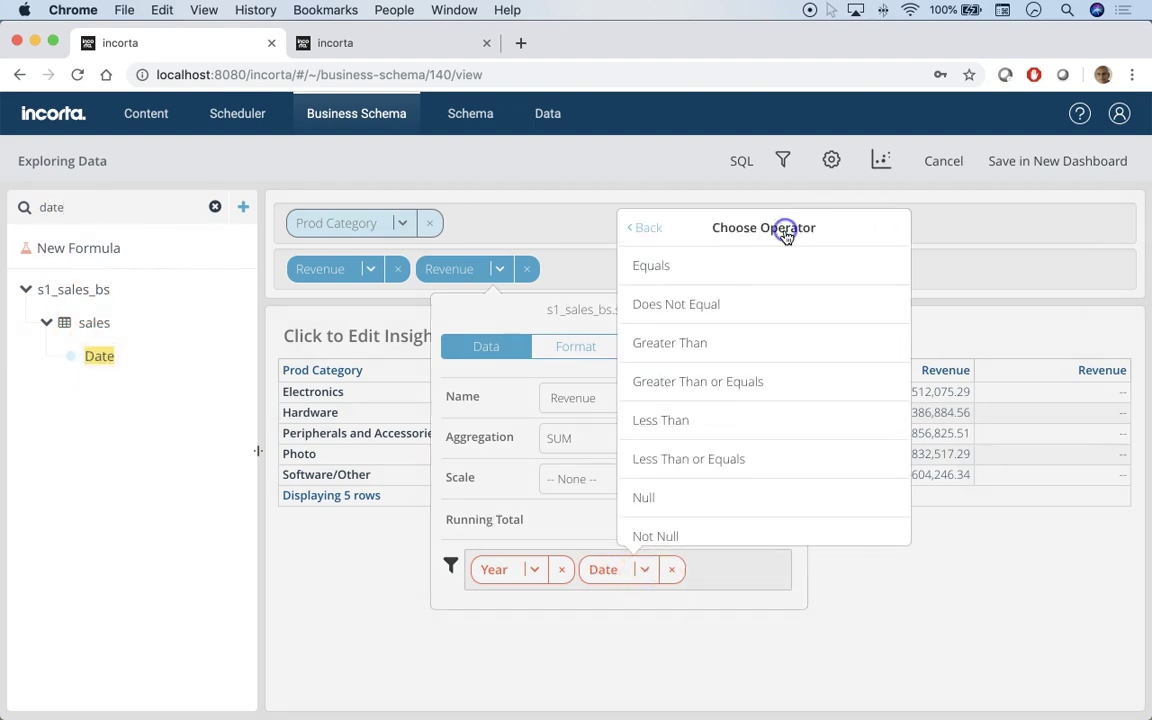
left_click(718, 461)
left_click(722, 538)
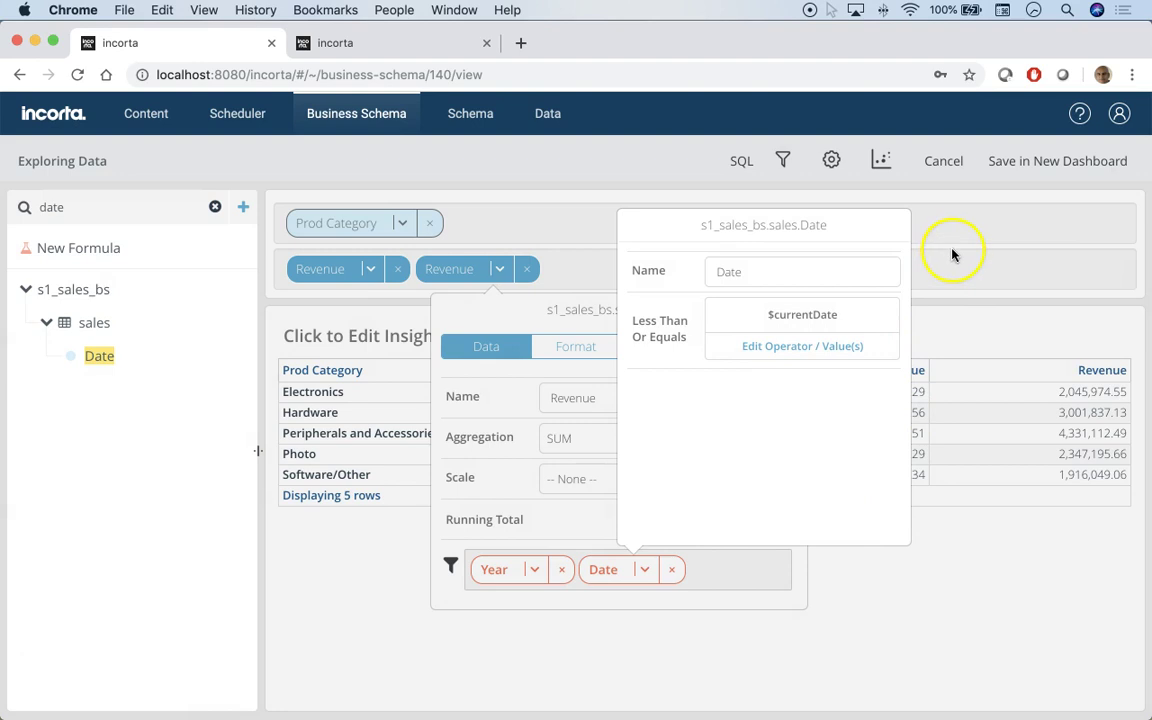
left_click(1000, 248)
left_click(1055, 209)
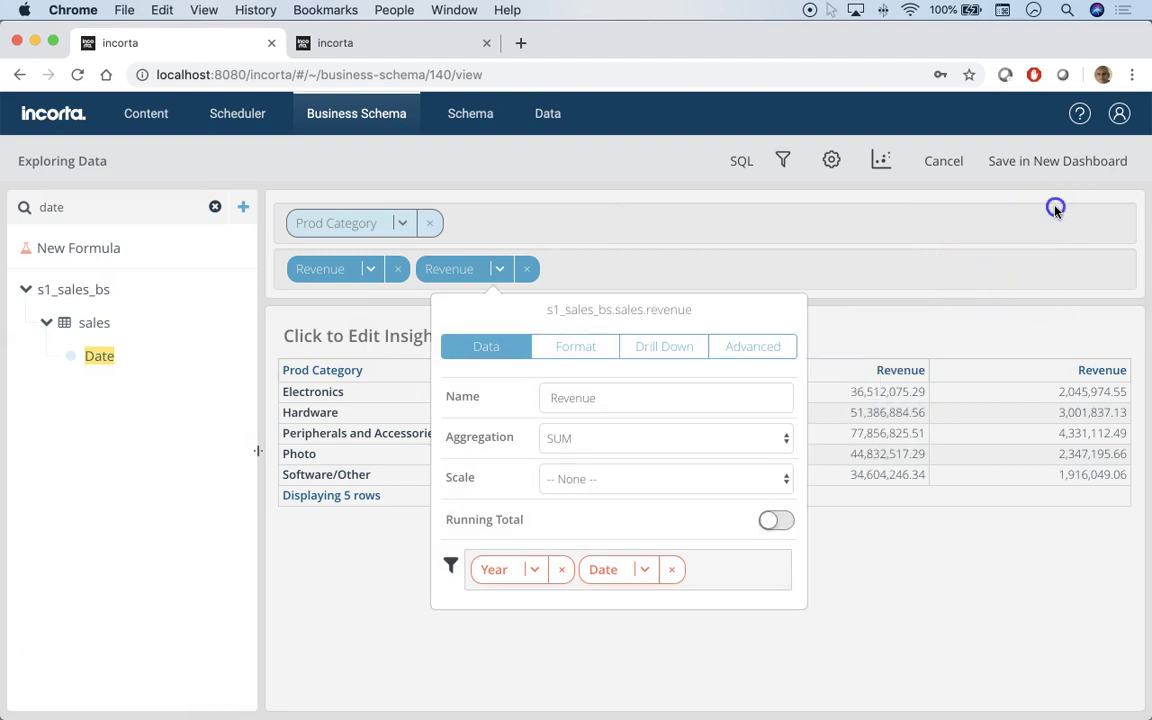
Step: Save the table as s1_sales_bs Dashboard-1 and rename the second column 'YTD Revenue (Current Year)'
left_click(1064, 165)
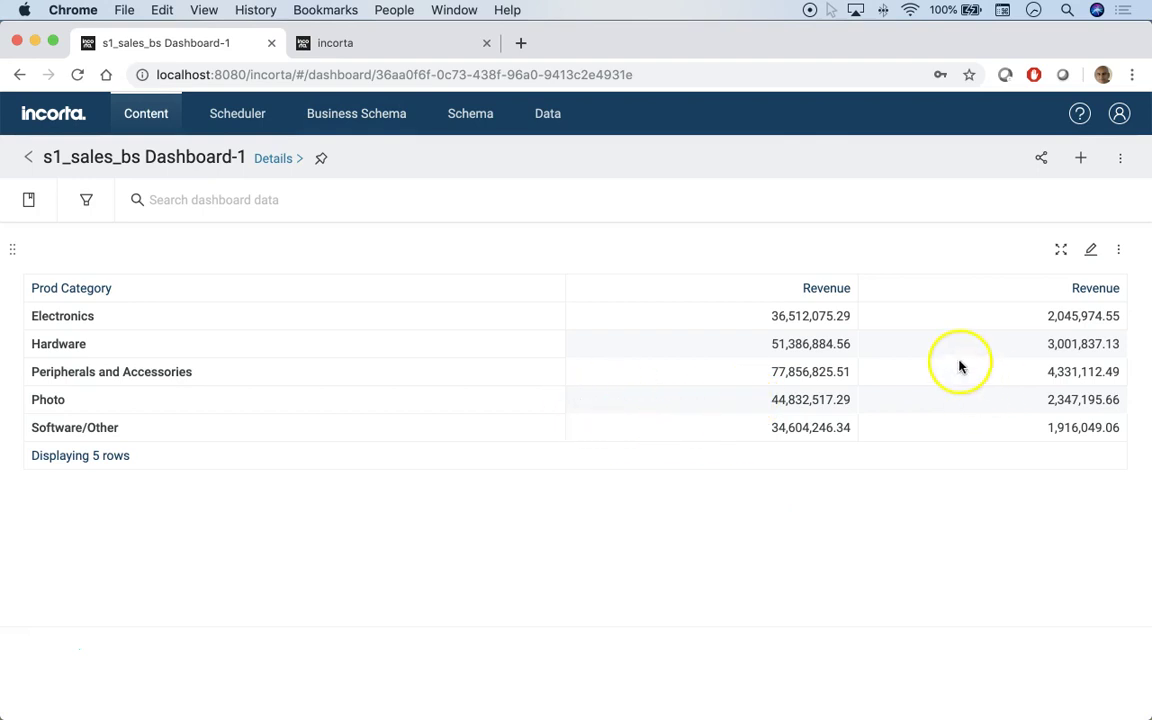
left_click(1090, 249)
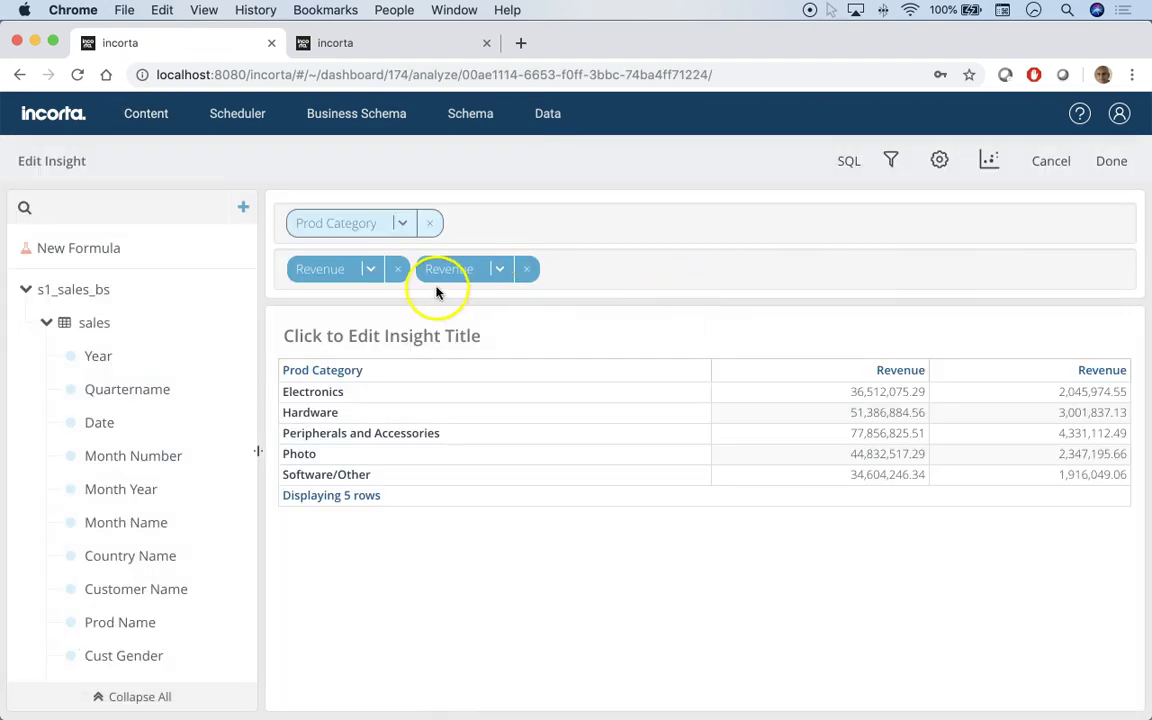
left_click(500, 268)
double_click(571, 395)
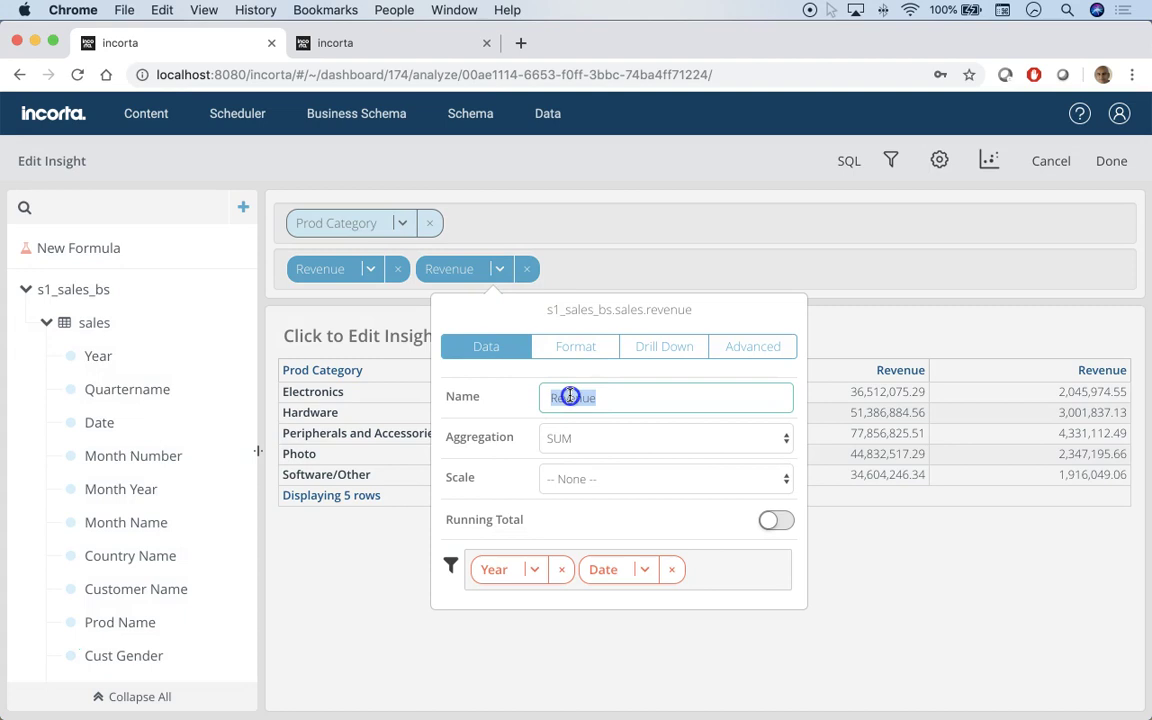
type("YTD")
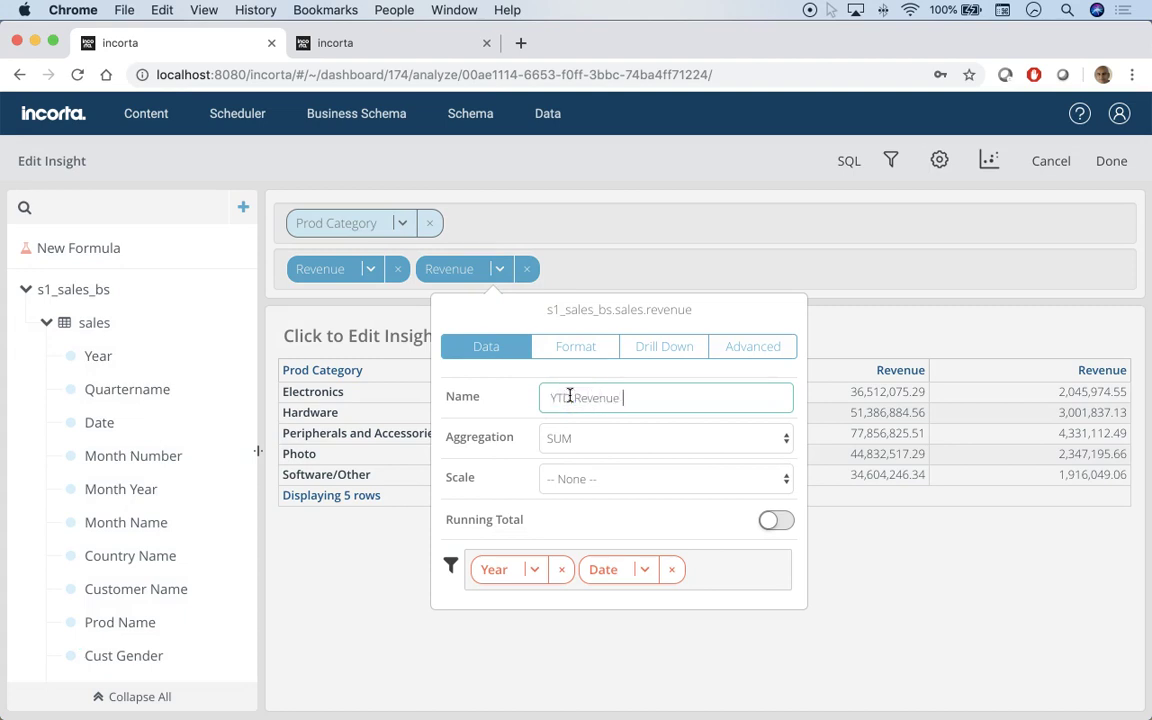
key("Return")
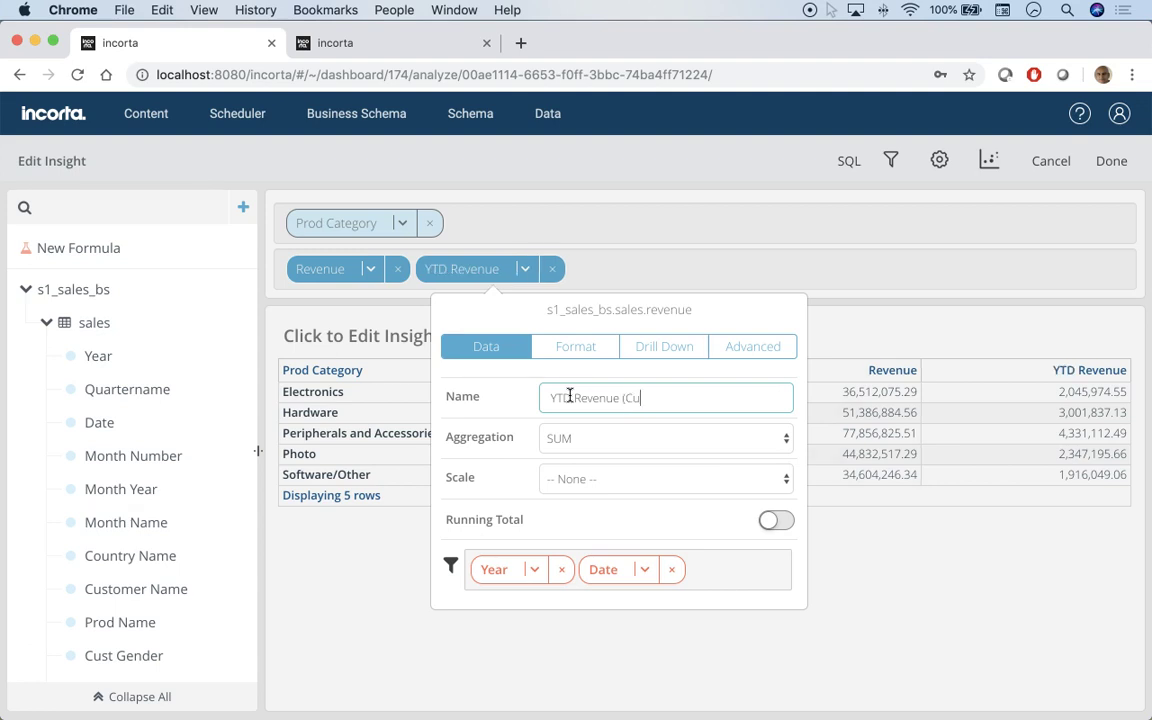
type("rrent")
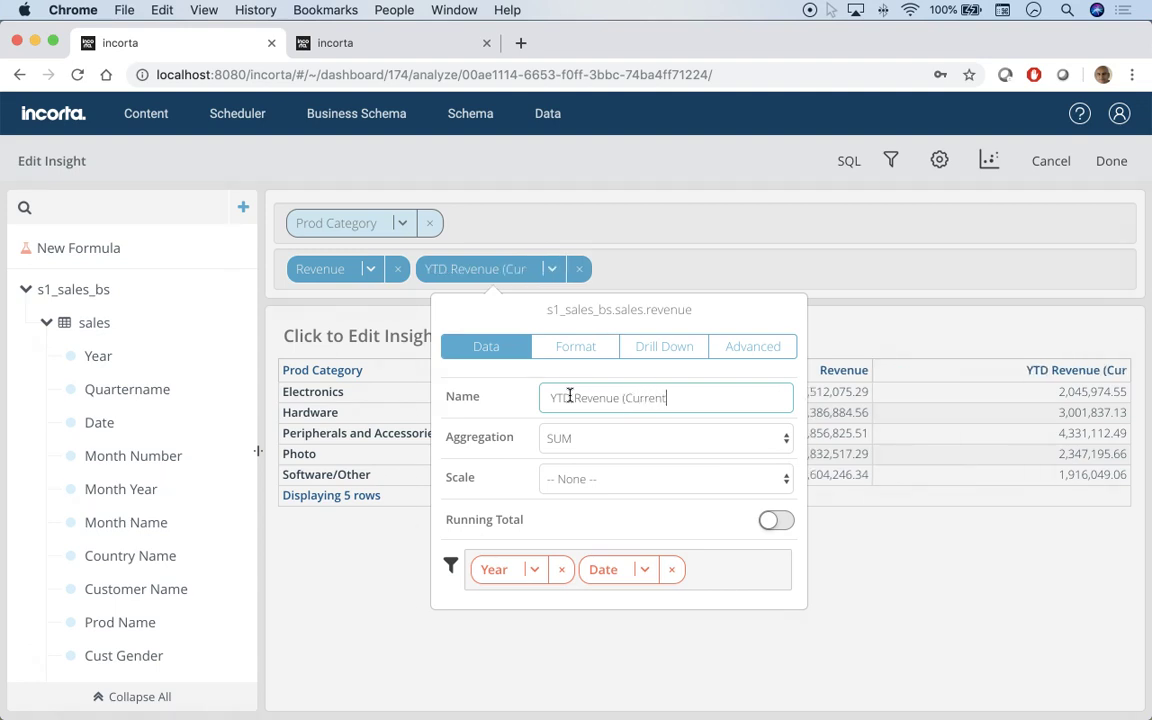
type(" Year)")
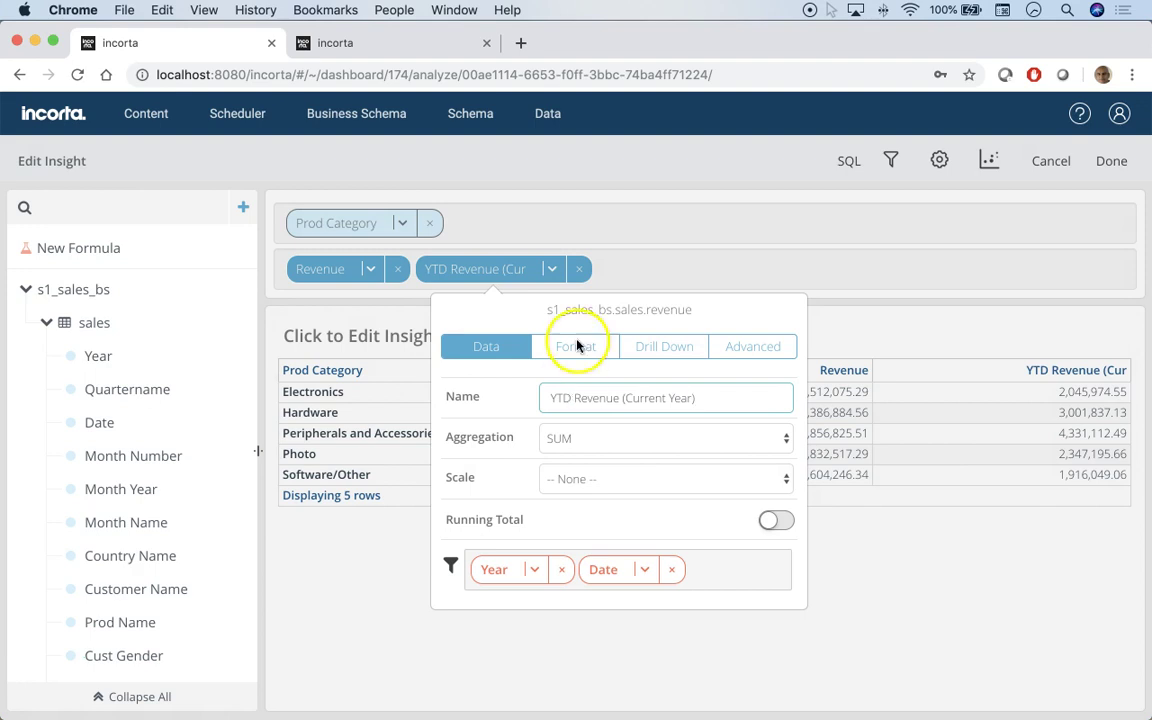
key("Return")
left_click(1041, 244)
left_click(1110, 164)
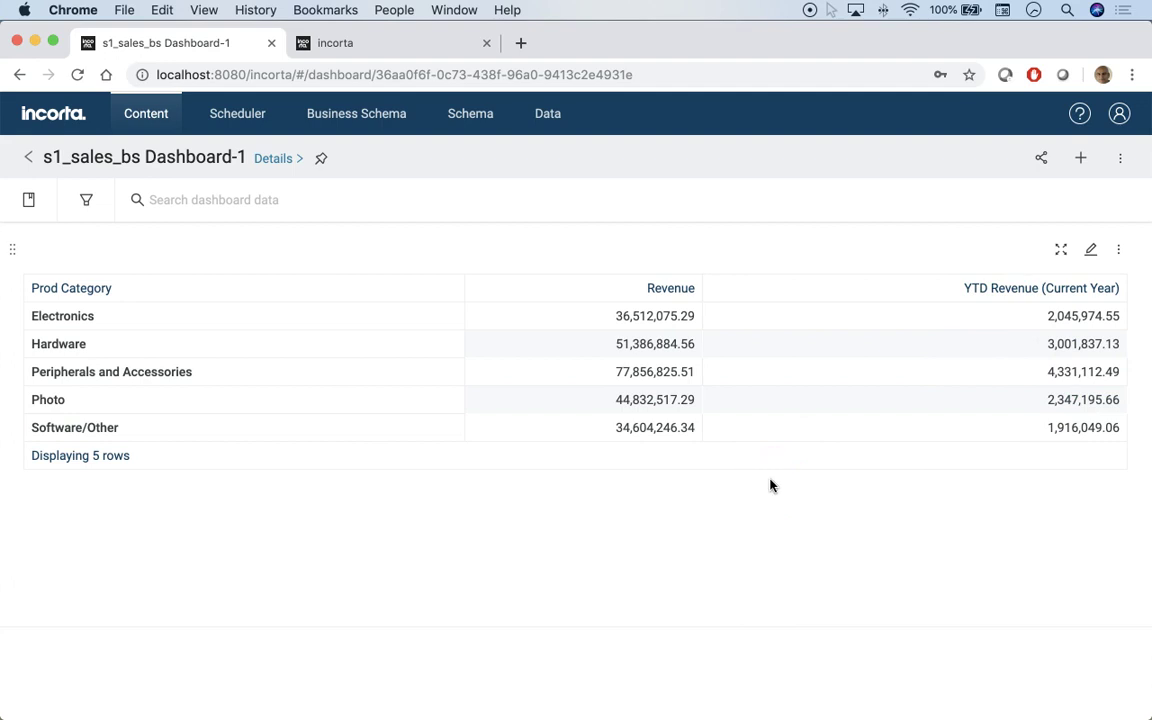
Step: Open the dashboard's Prod Category revenue table in the Edit Insight view
left_click(1090, 249)
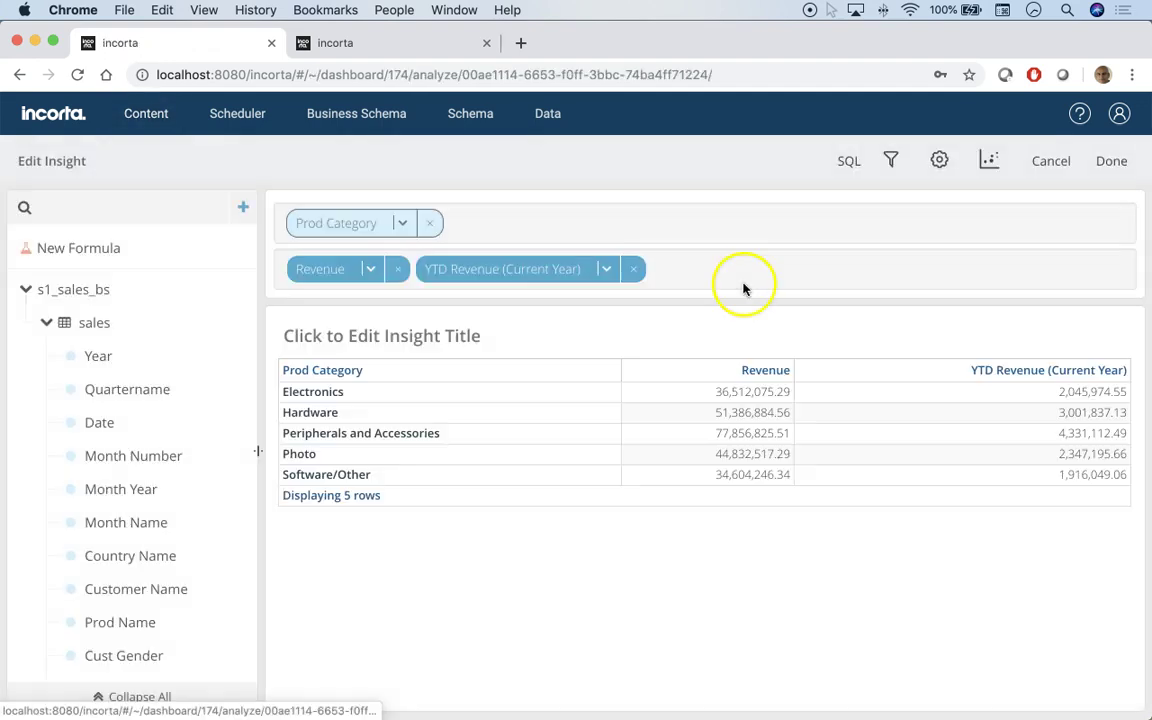